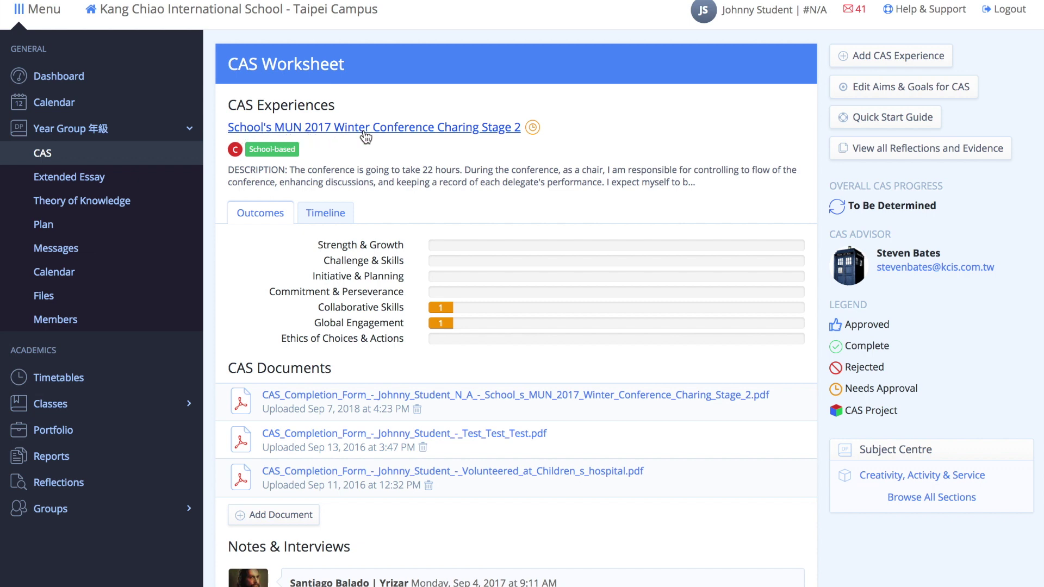
- Open the MUN 2017 Winter Conference chairing experience from the CAS worksheet
{"action": "left_click", "coordinate": [455, 135]}
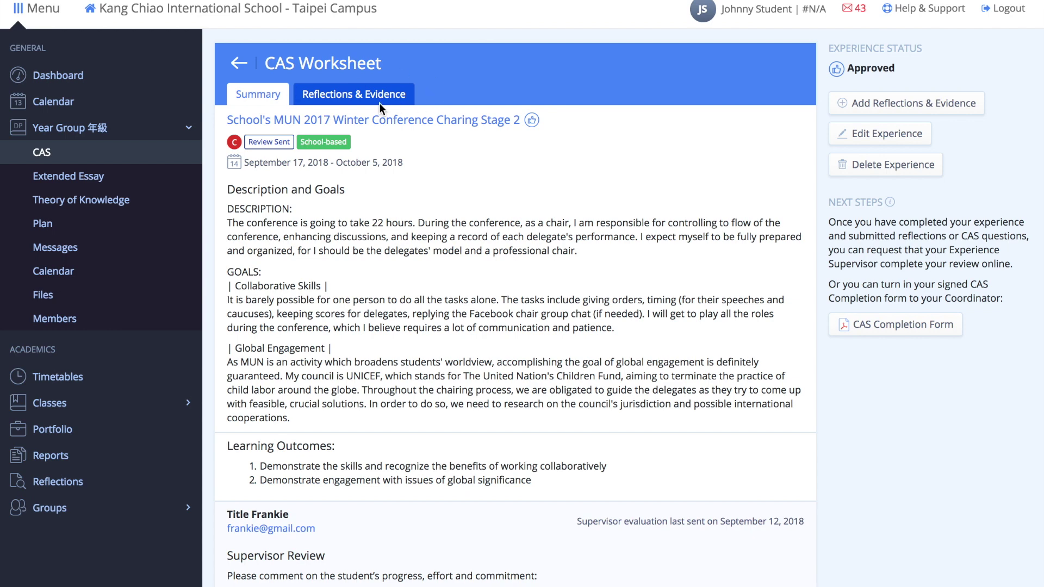
- View the experience's Reflections & Evidence section, currently empty
{"action": "left_click", "coordinate": [304, 95]}
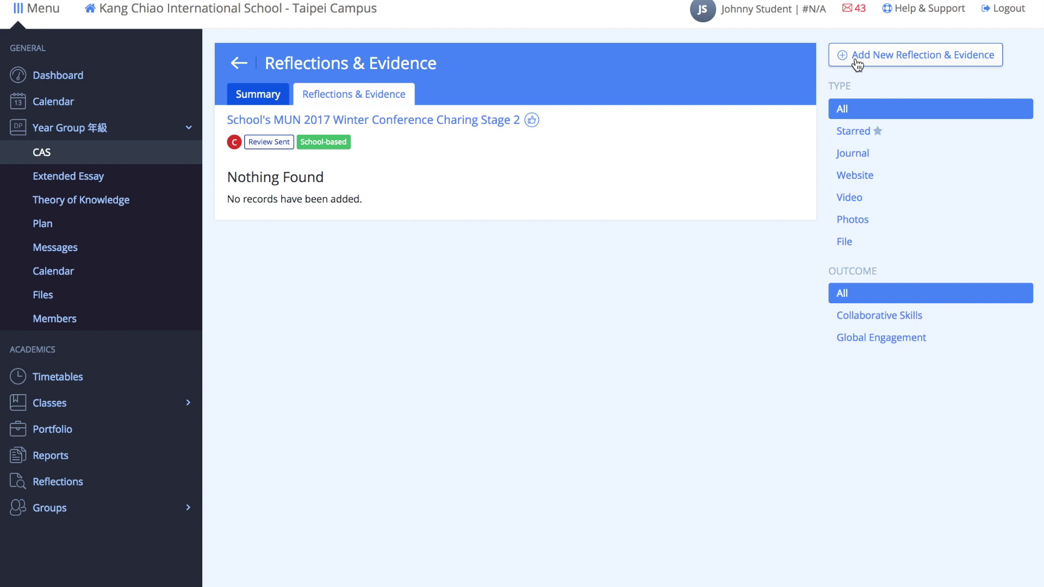
- Add a journal reflection reading "Reflection here" and save it as a new entry
{"action": "left_click", "coordinate": [944, 60]}
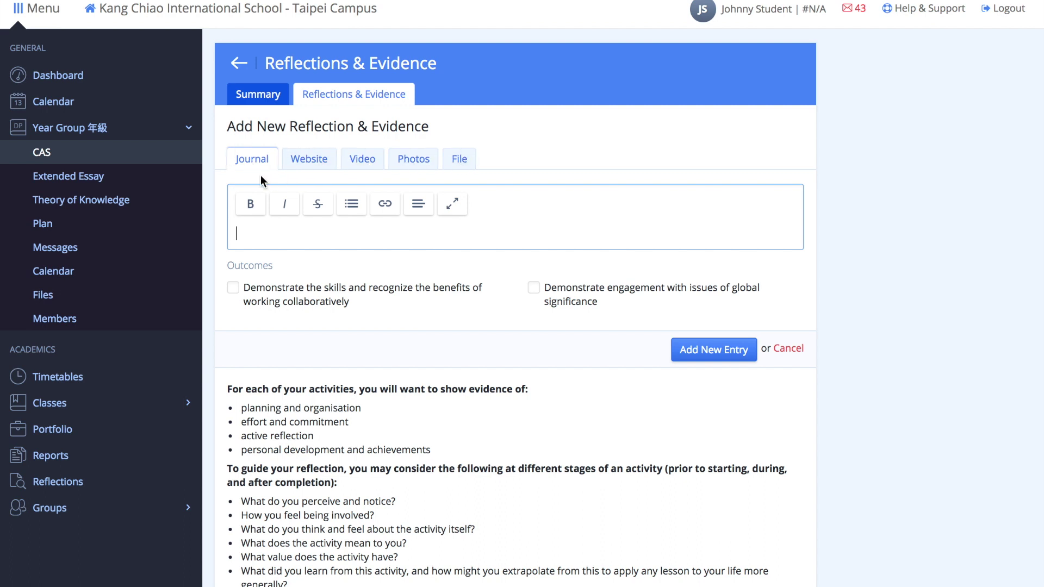
{"action": "left_click", "coordinate": [280, 235]}
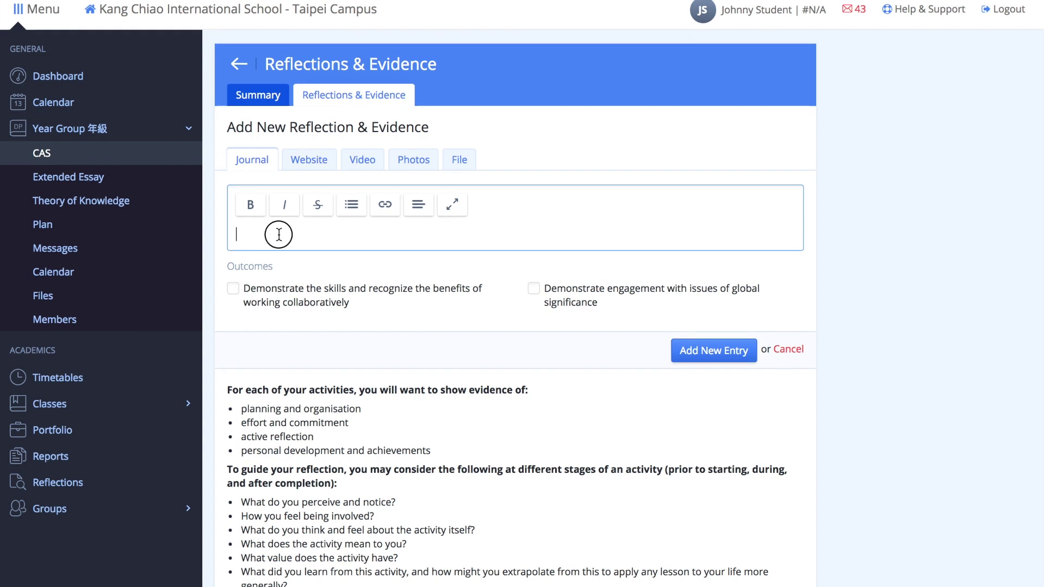
{"action": "type", "text": "Reflection"}
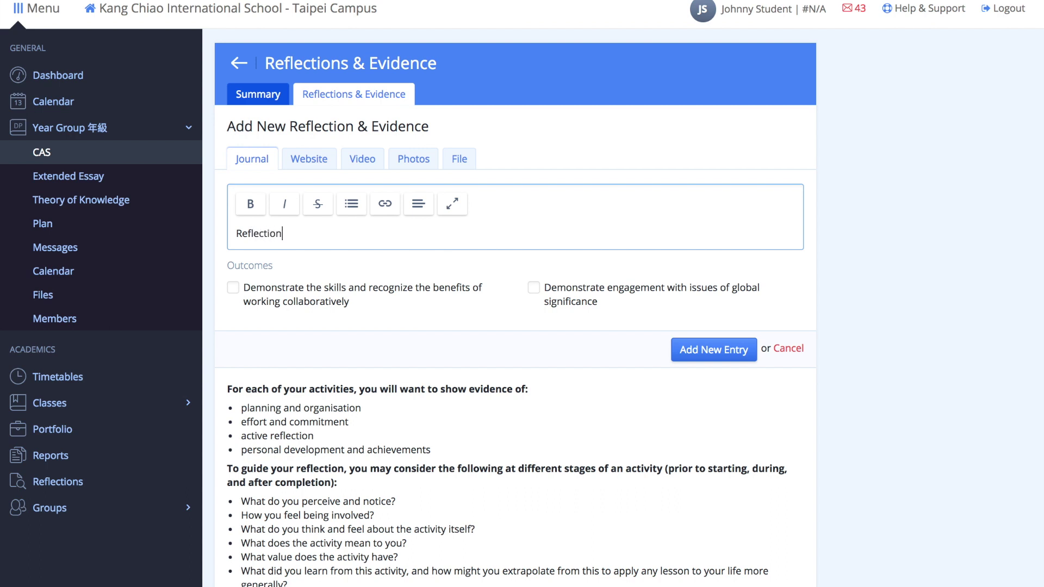
{"action": "type", "text": " here"}
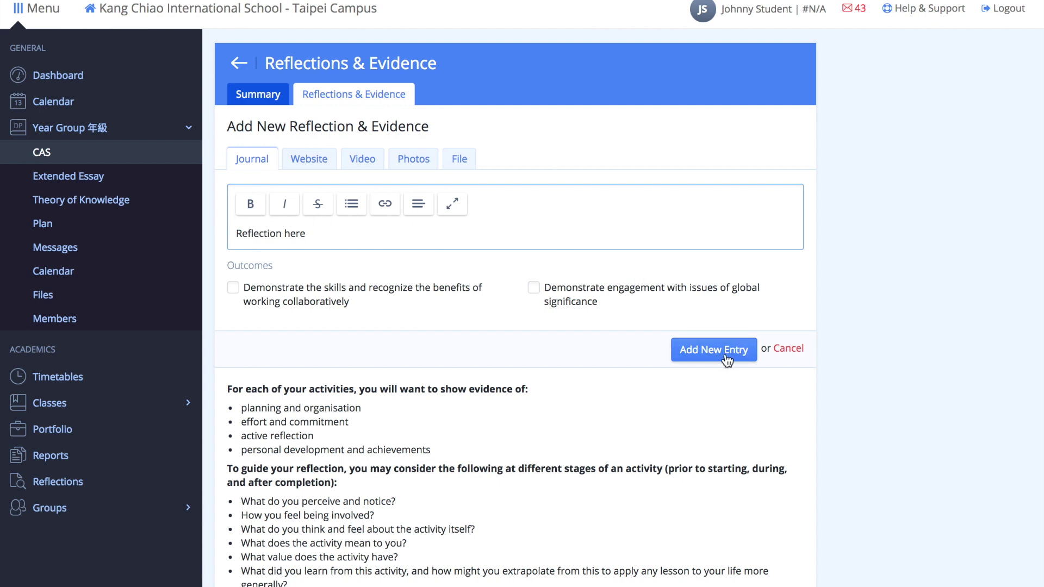
{"action": "left_click", "coordinate": [695, 357]}
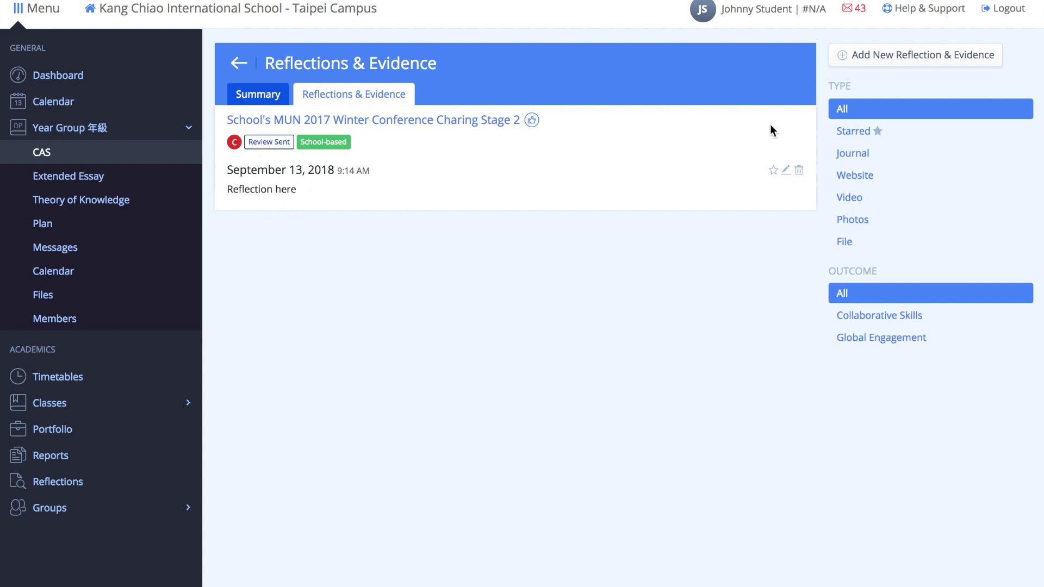
- Start another evidence entry and browse the Website, Video, Photos and File evidence types
{"action": "left_click", "coordinate": [931, 56]}
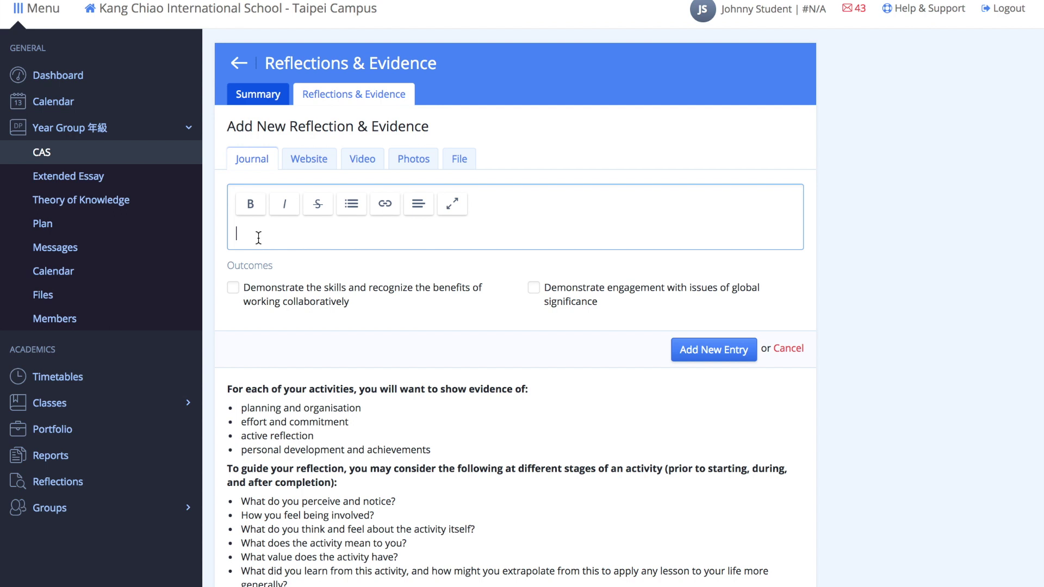
{"action": "left_click", "coordinate": [298, 162]}
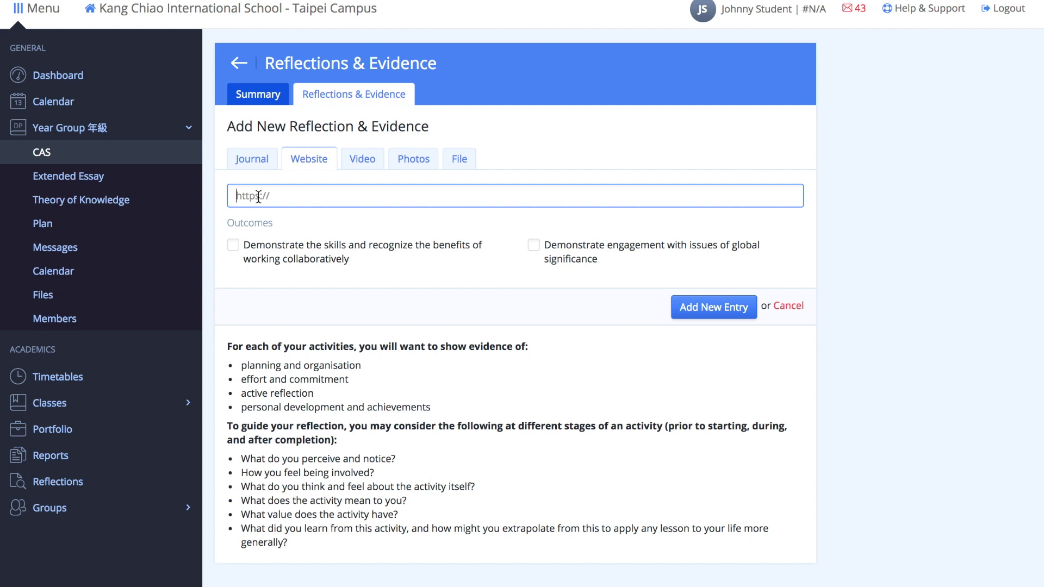
{"action": "left_click", "coordinate": [360, 160]}
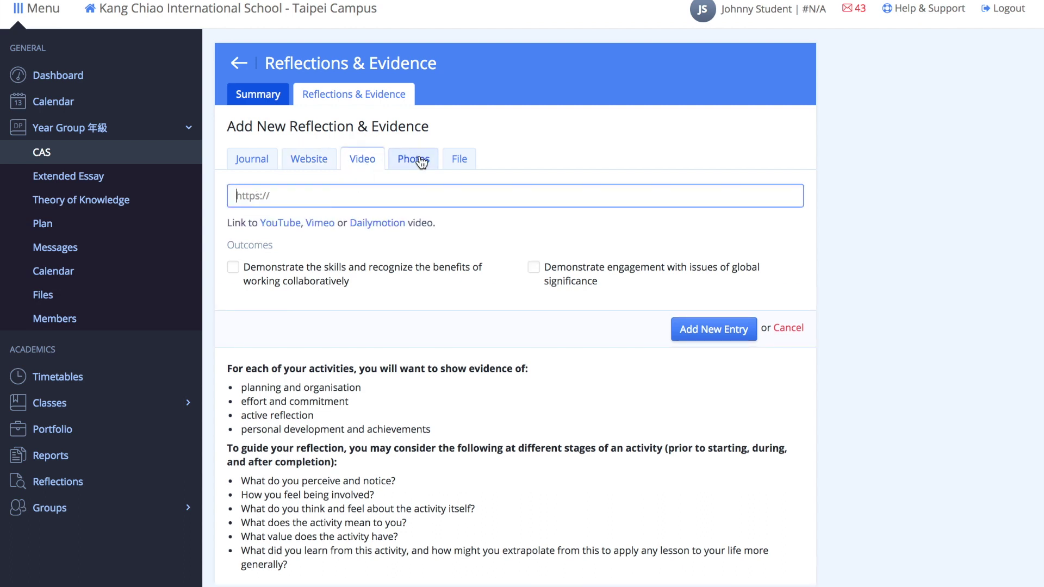
{"action": "left_click", "coordinate": [419, 155]}
{"action": "left_click", "coordinate": [458, 159]}
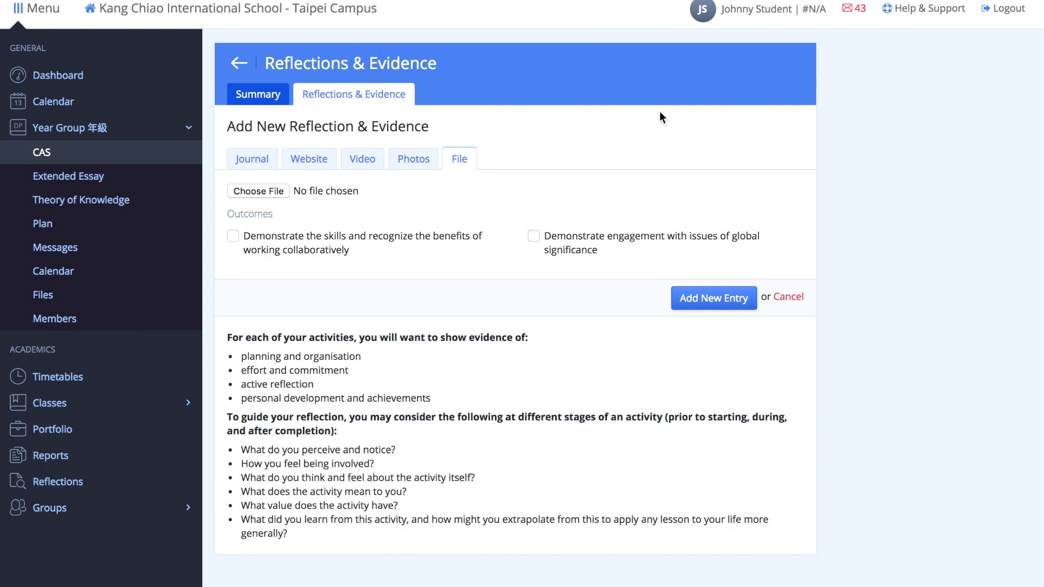
- Reopen the MUN experience from the worksheet and confirm a supervisor review request
{"action": "left_click", "coordinate": [238, 66]}
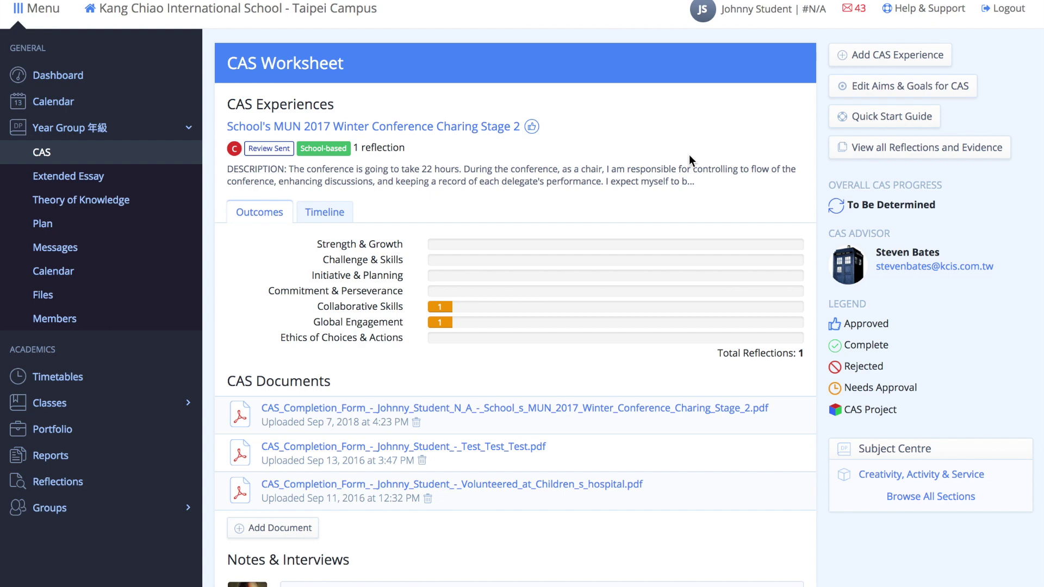
{"action": "left_click", "coordinate": [425, 129]}
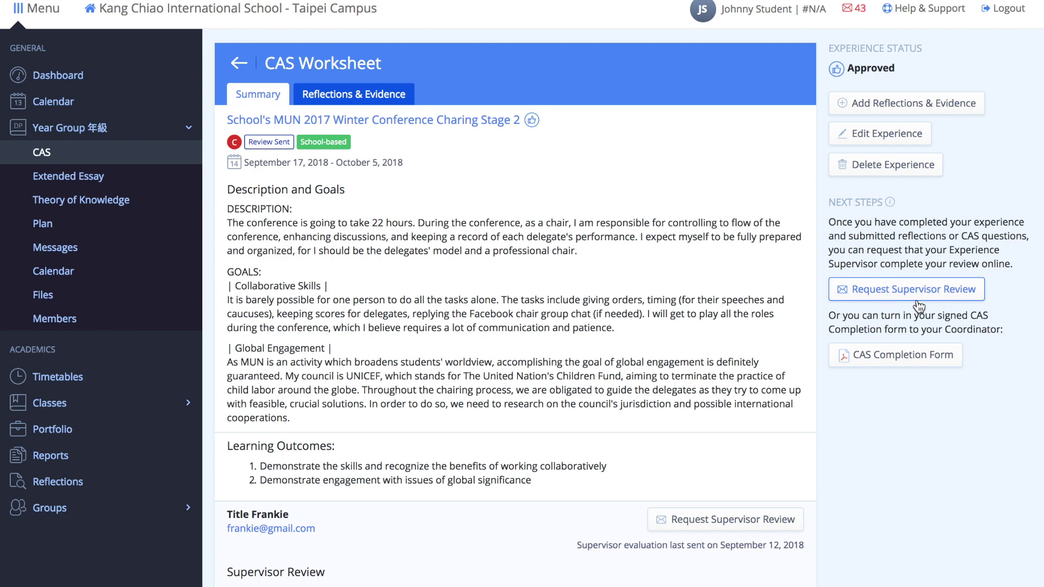
{"action": "left_click", "coordinate": [876, 288]}
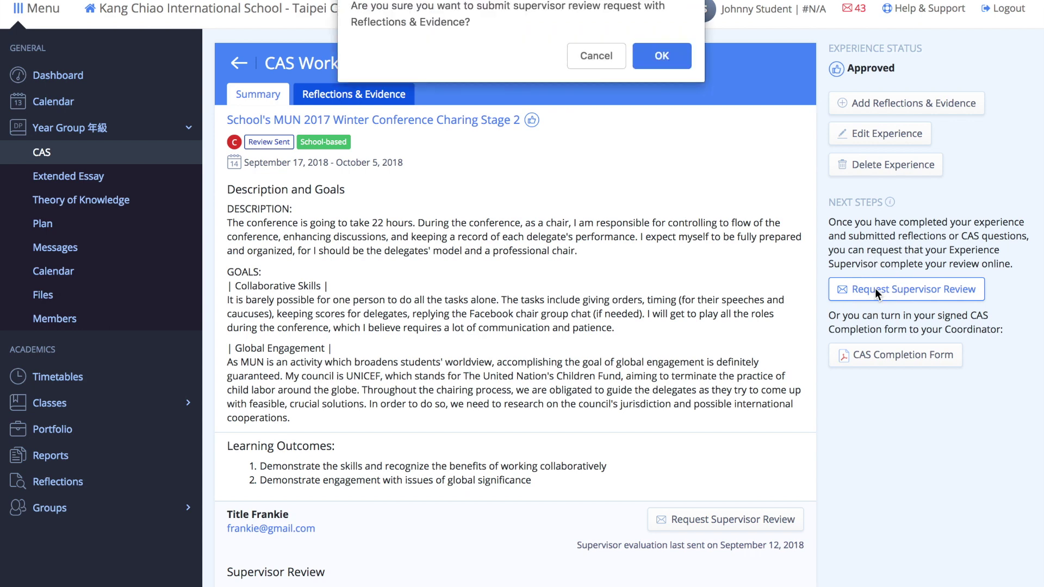
{"action": "left_click", "coordinate": [646, 52]}
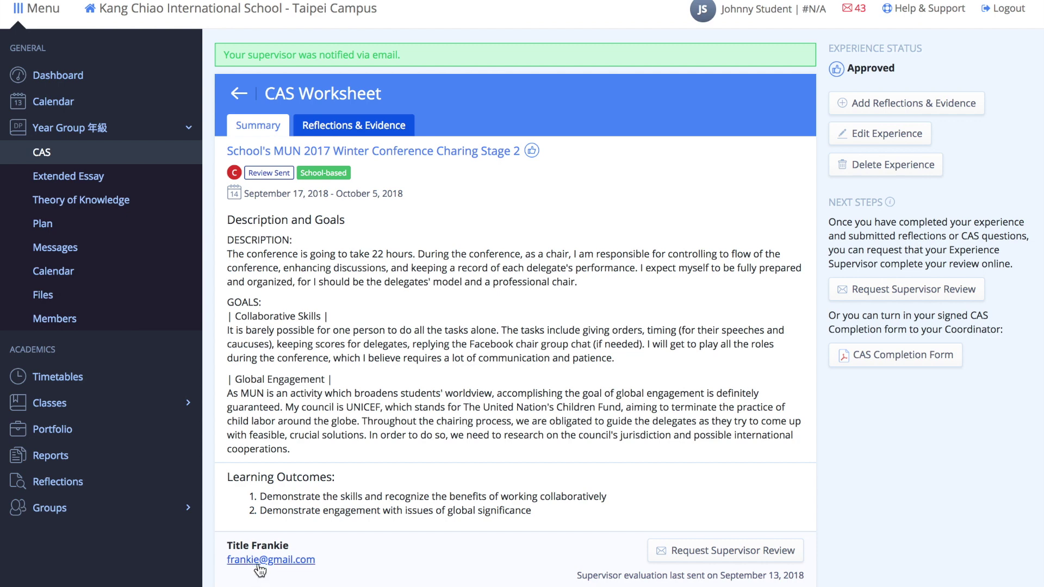
- Generate and save the CAS Completion Form PDF, then return to Reflections & Evidence
{"action": "left_click", "coordinate": [896, 366]}
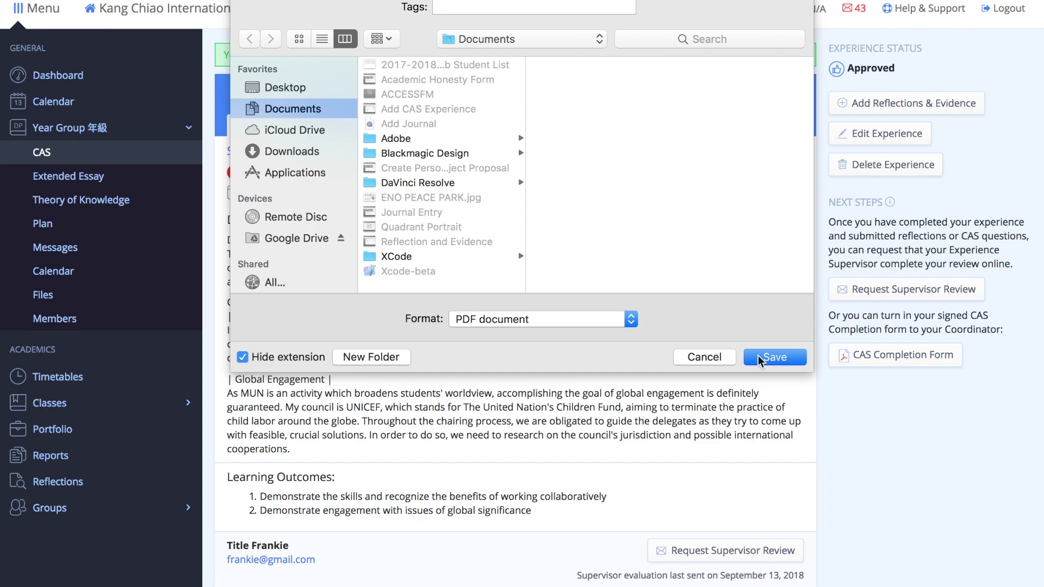
{"action": "left_click", "coordinate": [763, 359]}
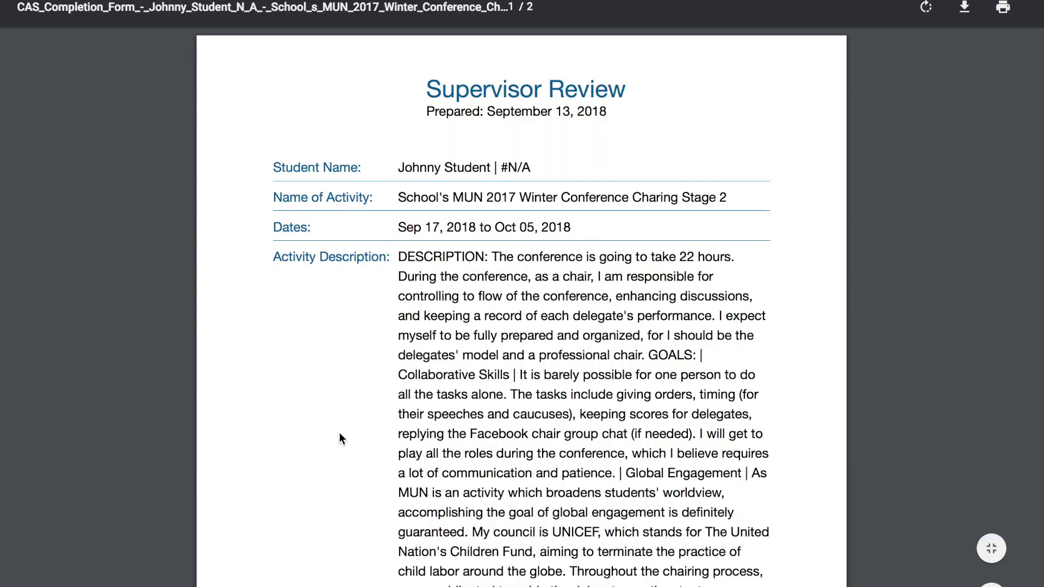
{"action": "scroll", "coordinate": [339, 433], "scroll_direction": "down", "scroll_amount": 10}
{"action": "scroll", "coordinate": [341, 431], "scroll_direction": "down", "scroll_amount": 3}
{"action": "scroll", "coordinate": [341, 431], "scroll_direction": "down", "scroll_amount": 3}
{"action": "scroll", "coordinate": [341, 432], "scroll_direction": "down", "scroll_amount": 4}
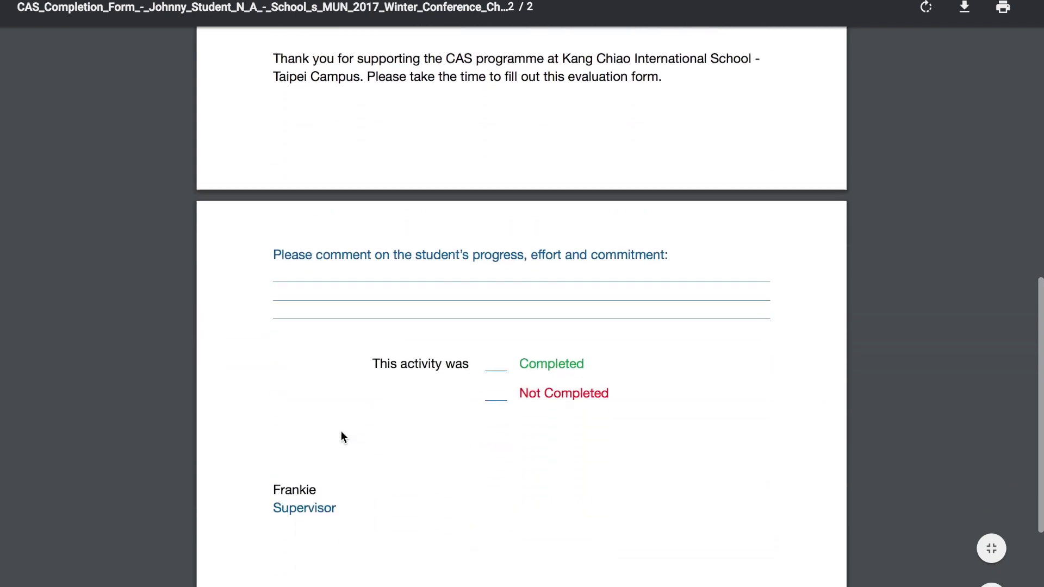
{"action": "scroll", "coordinate": [341, 431], "scroll_direction": "up", "scroll_amount": 1}
{"action": "scroll", "coordinate": [446, 318], "scroll_direction": "up", "scroll_amount": 1}
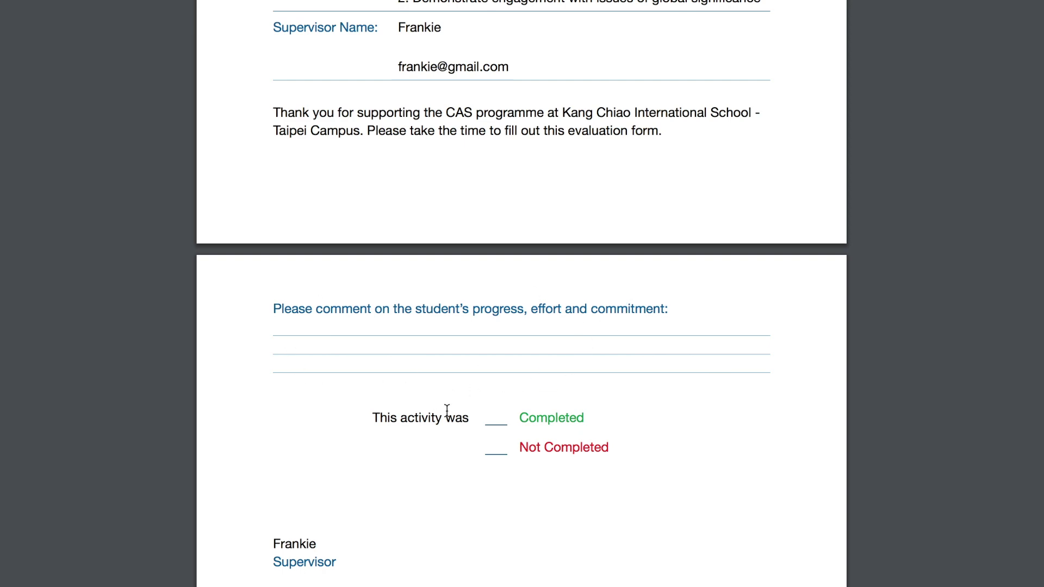
{"action": "scroll", "coordinate": [470, 330], "scroll_direction": "up", "scroll_amount": 5}
{"action": "scroll", "coordinate": [471, 330], "scroll_direction": "up", "scroll_amount": 1}
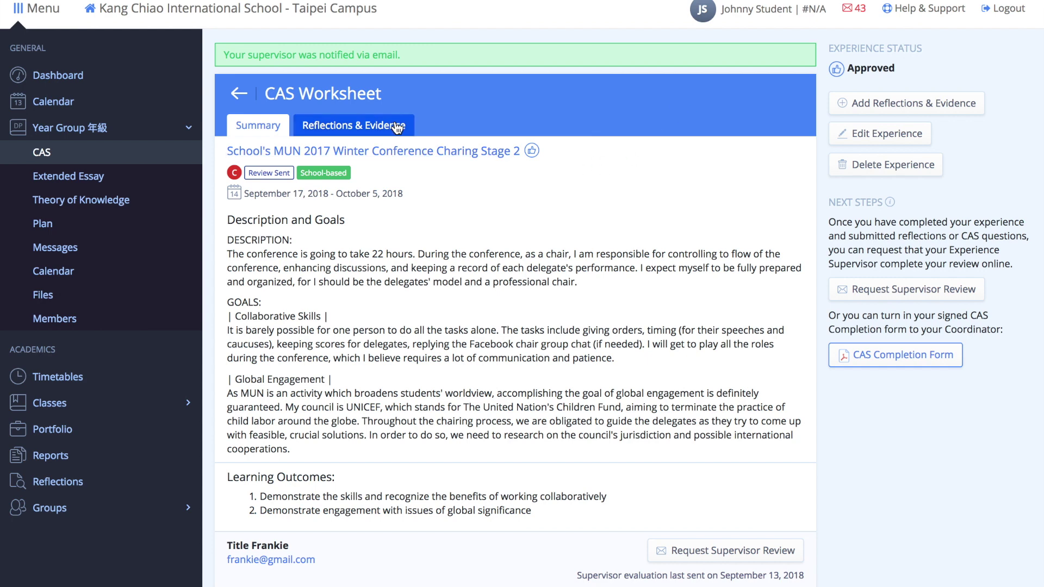
{"action": "left_click", "coordinate": [583, 130]}
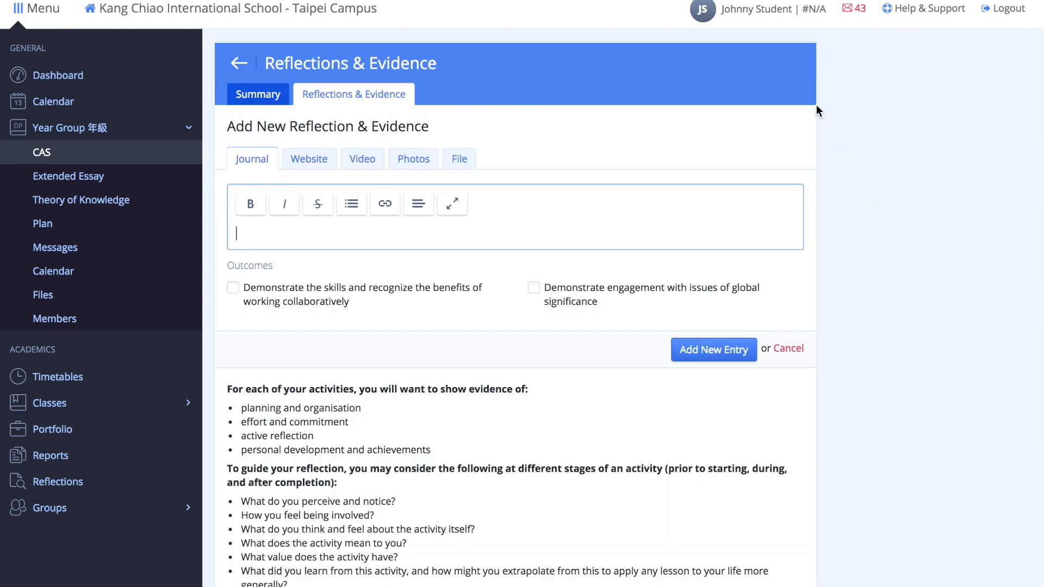
- Try the File evidence upload and cancel it, then return to the worksheet and reopen the experience
{"action": "left_click", "coordinate": [456, 159]}
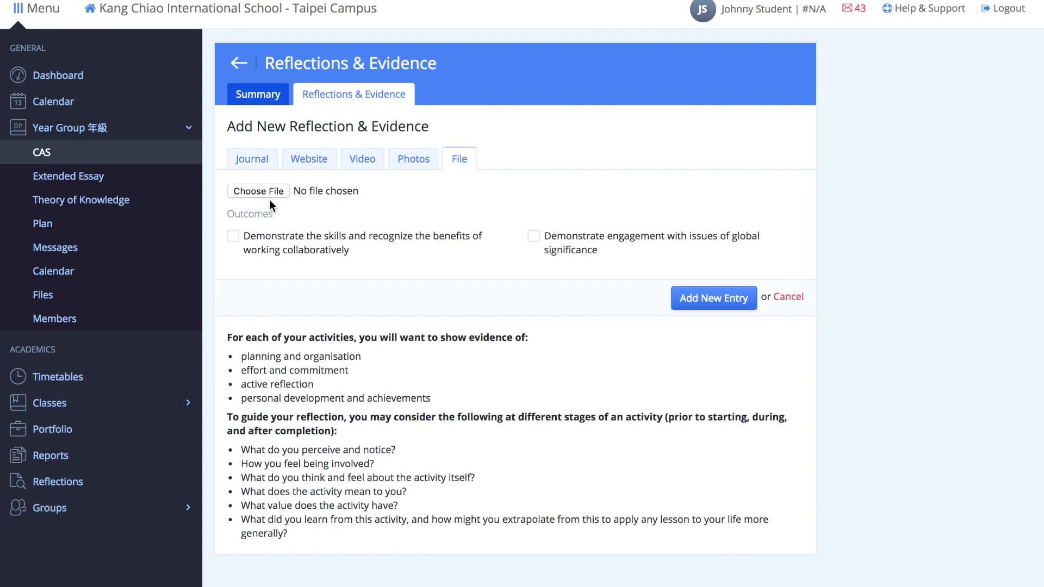
{"action": "left_click", "coordinate": [265, 193]}
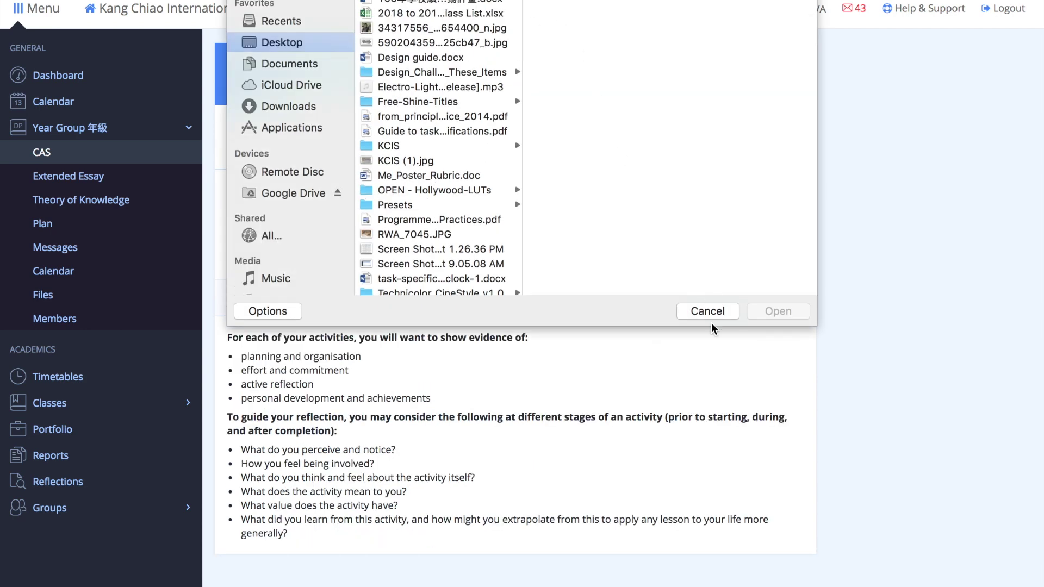
{"action": "left_click", "coordinate": [707, 311]}
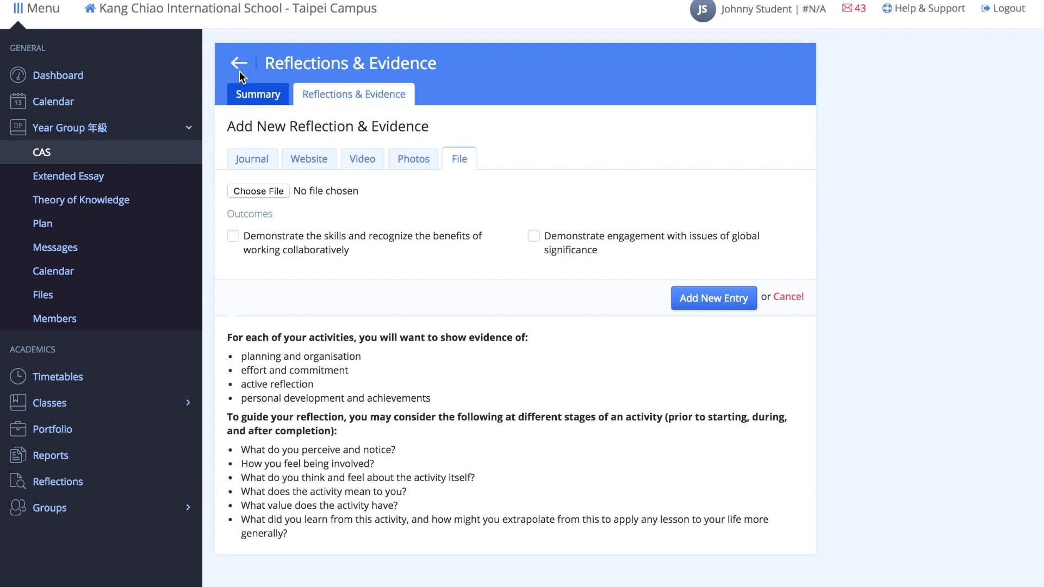
{"action": "left_click", "coordinate": [240, 63]}
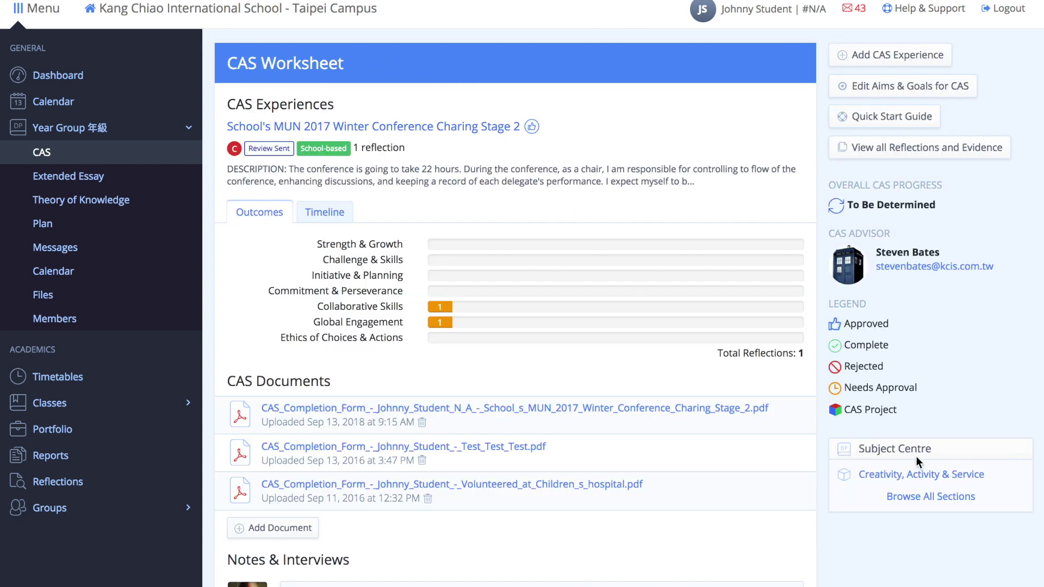
{"action": "left_click", "coordinate": [331, 122]}
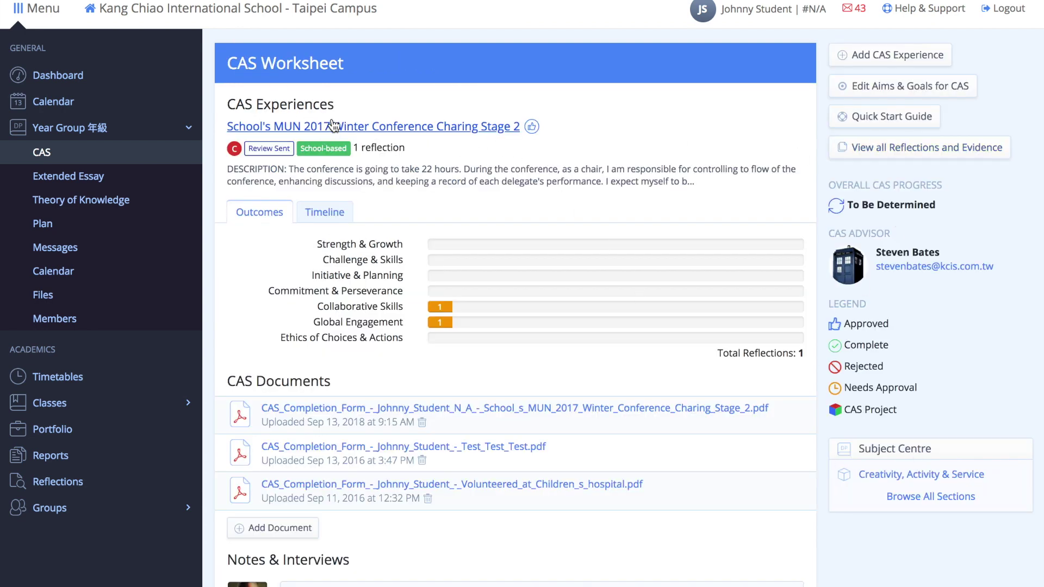